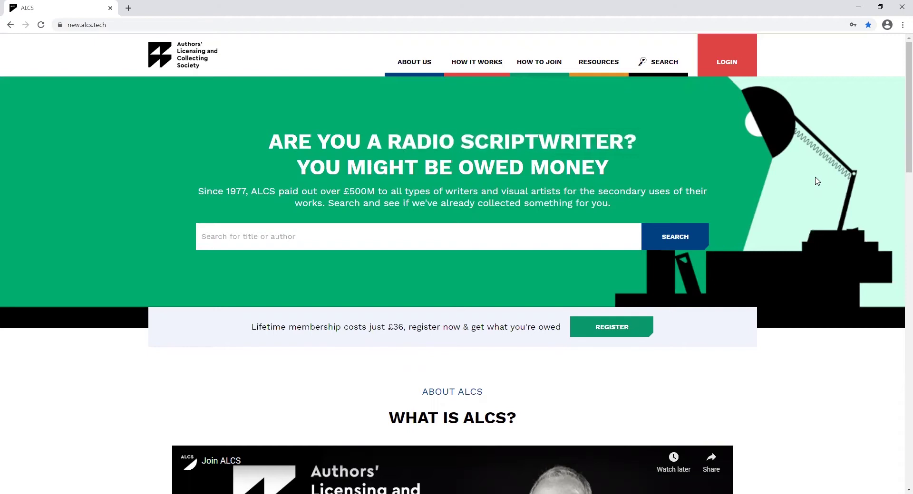
- Open the login page and fill in the member's username from the saved suggestion
click(728, 62)
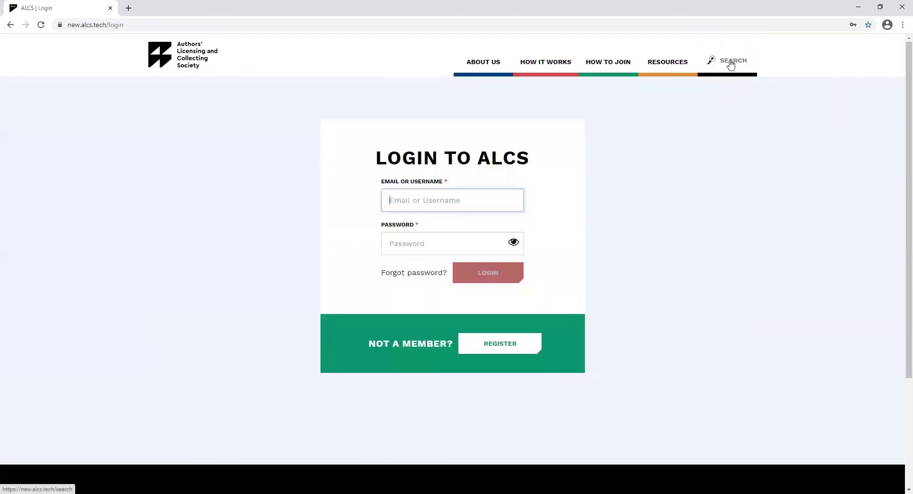
click(449, 194)
text(peach0001)
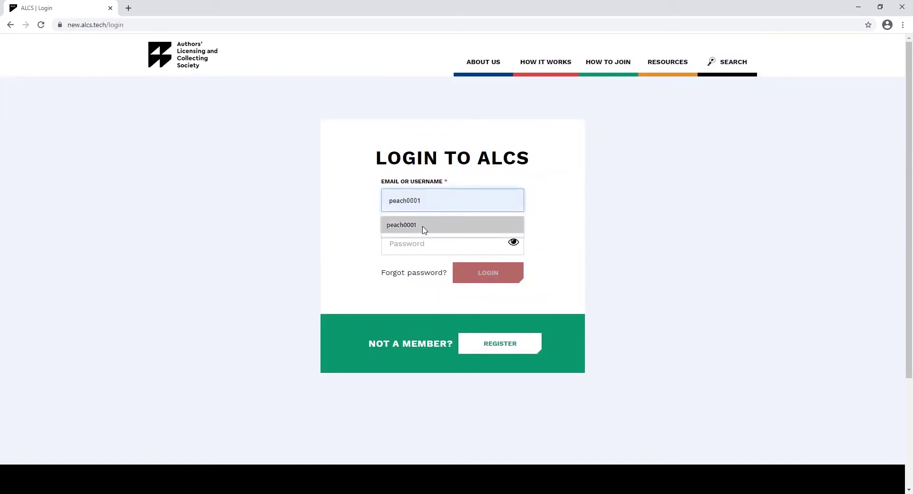
click(423, 226)
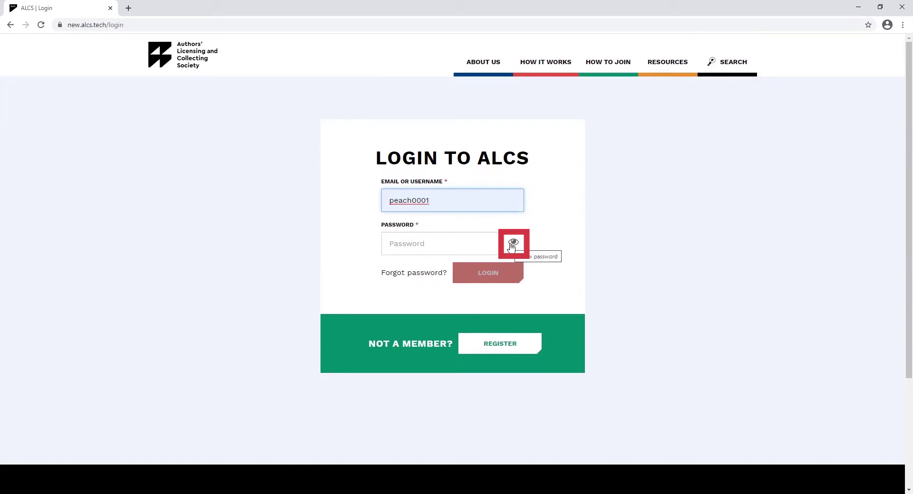
click(439, 246)
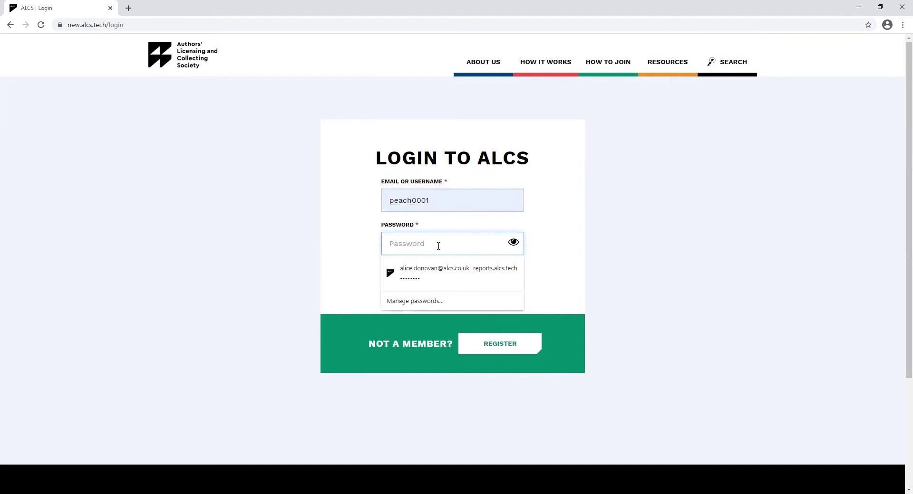
- Log in with the account password and start a new work from Recently Added Works
text(******)
click(486, 272)
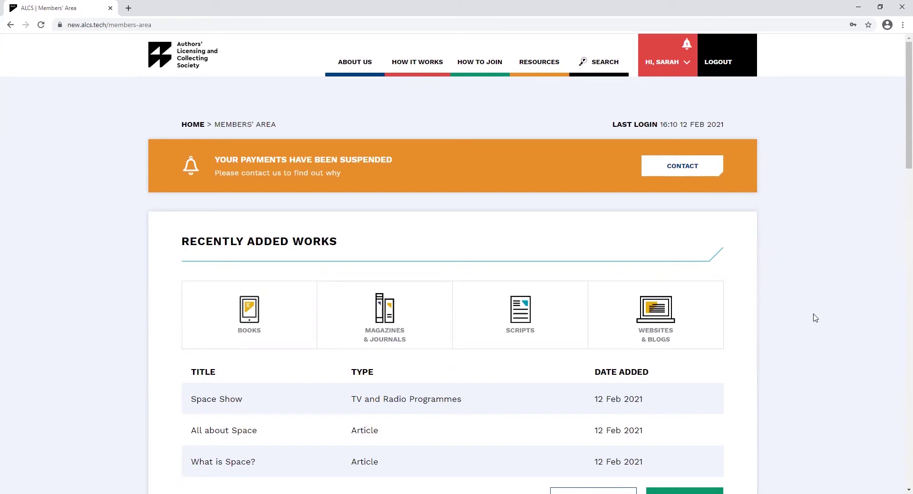
scroll(814, 318, down, 3)
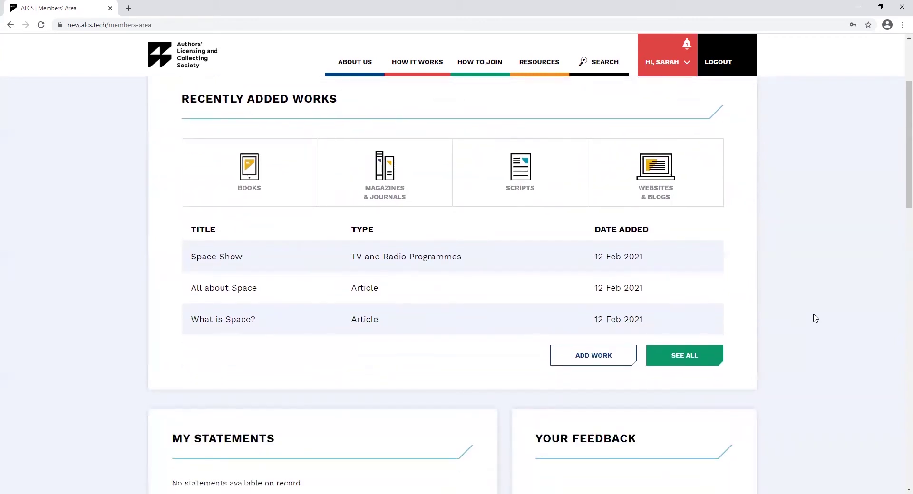
click(603, 355)
scroll(791, 343, down, 2)
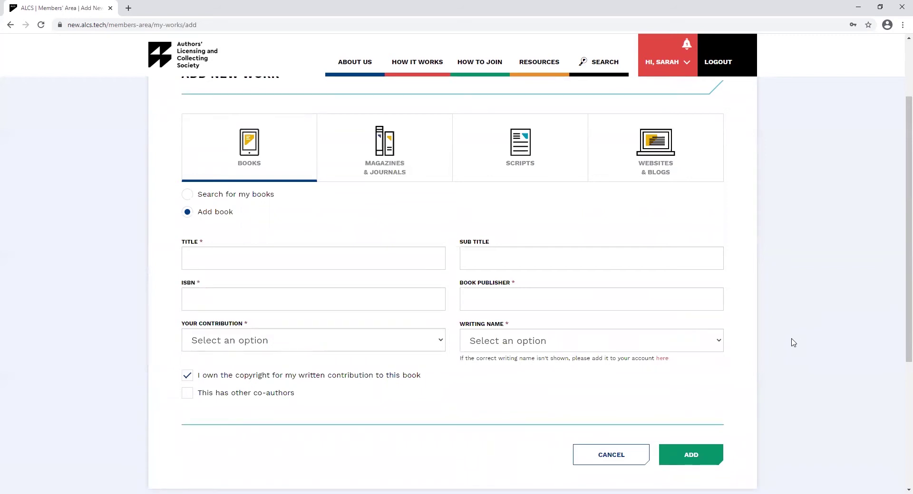
click(280, 260)
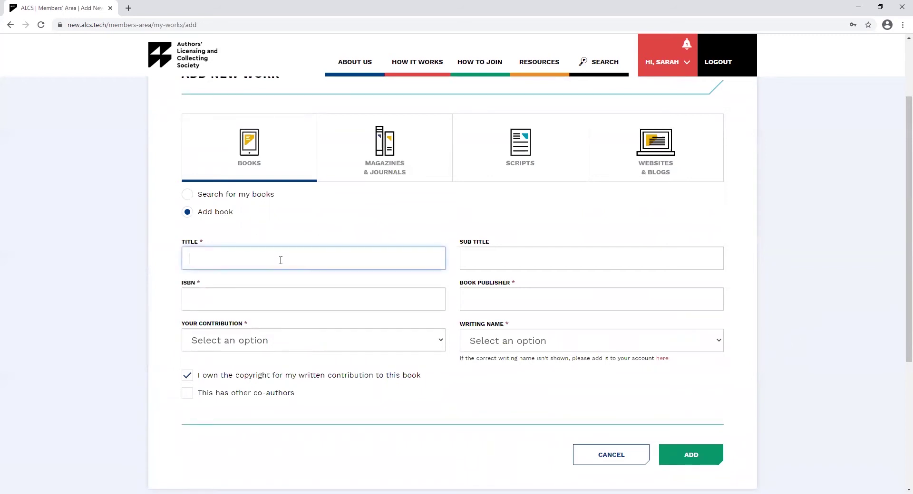
text(Spaceways)
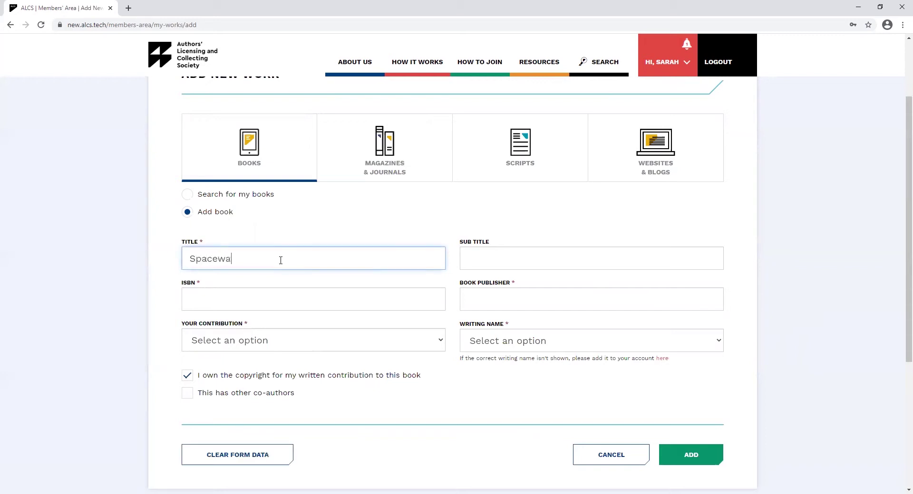
click(276, 306)
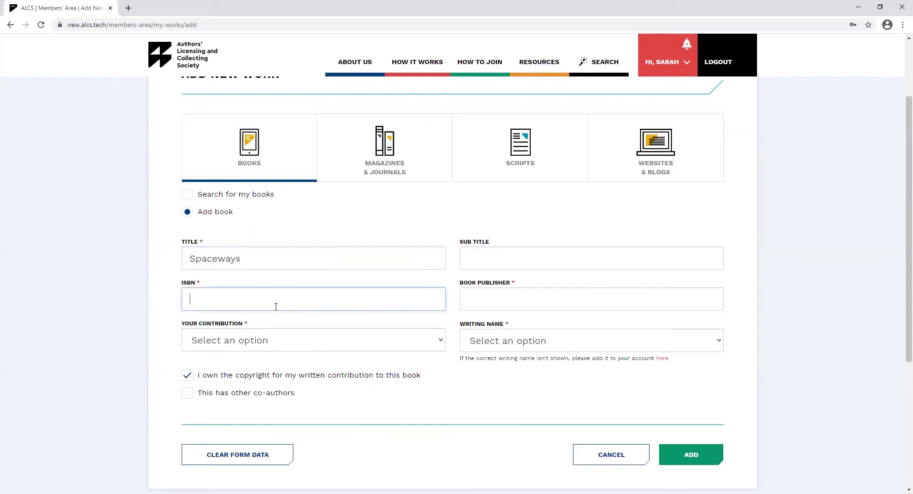
text(9780192760562)
click(505, 302)
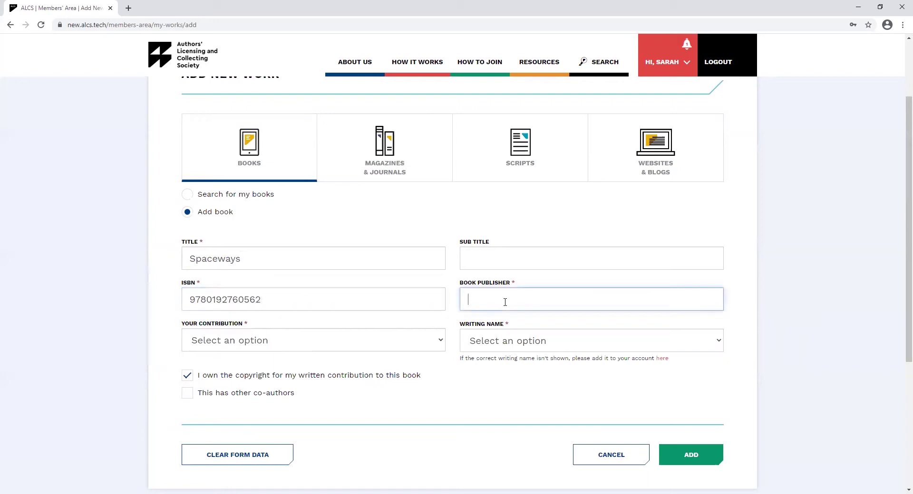
text(Oxford University Press)
- Mark Spaceways as Visual Contributor with 5 visual contributions and confirm copyright ownership
click(336, 341)
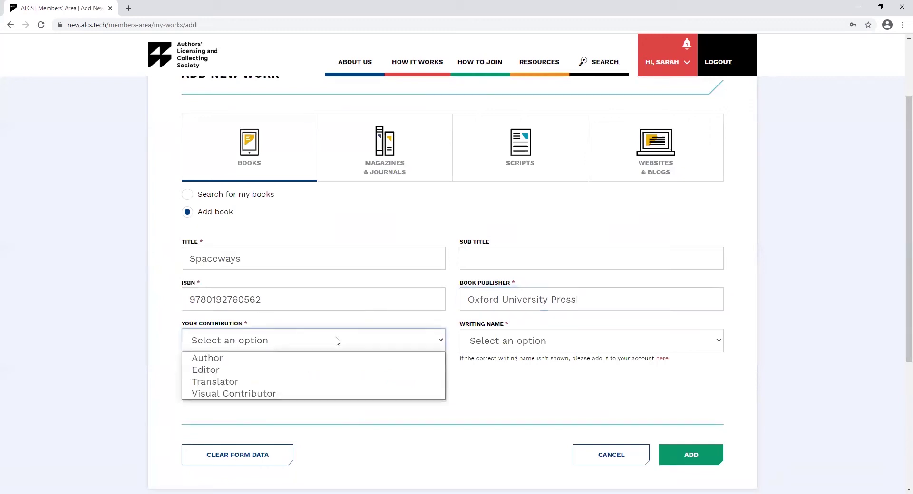
click(283, 394)
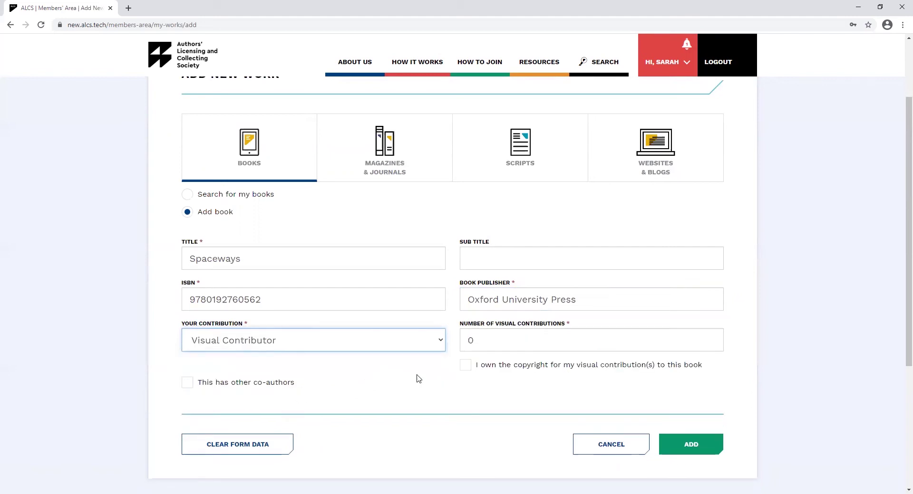
click(499, 344)
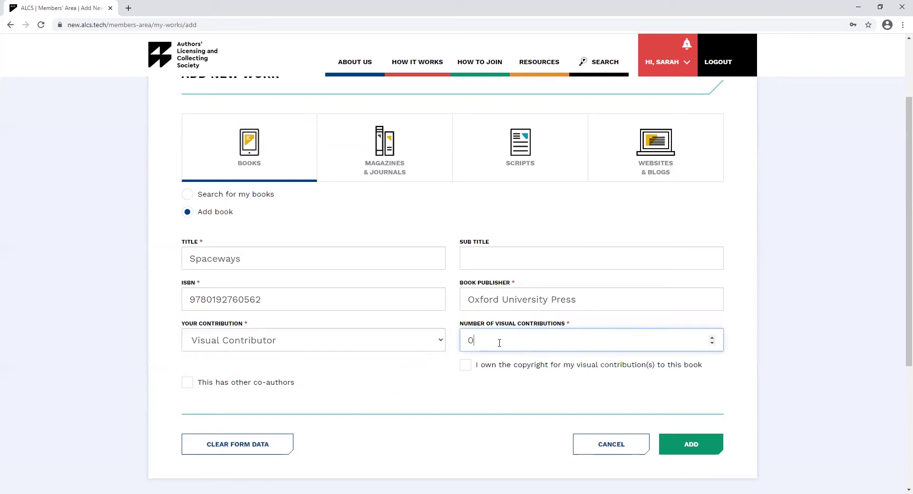
key(BackSpace)
text(5)
scroll(493, 331, down, 1)
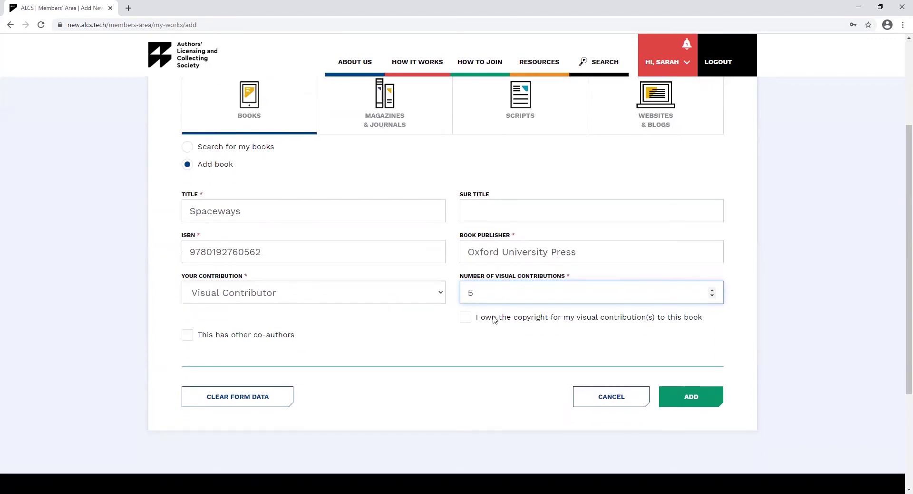
click(494, 320)
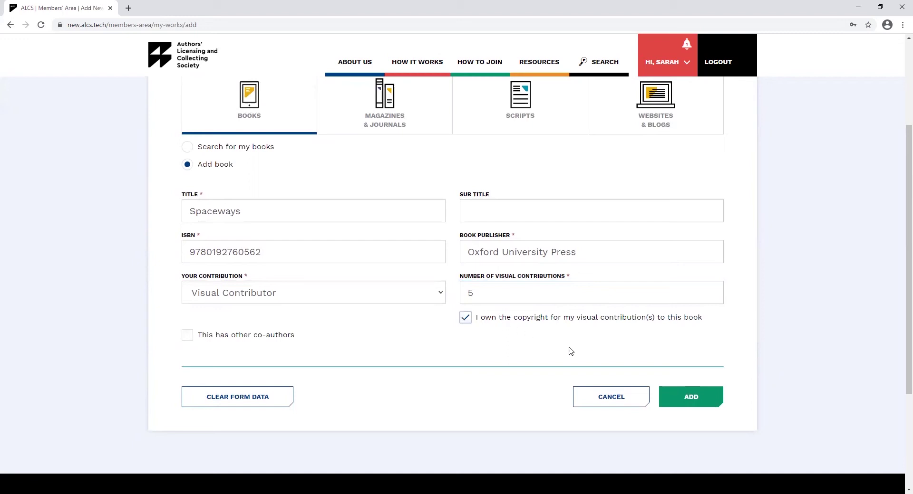
- Submit Spaceways and check it on My Works as pending with 5 visual contributions
click(697, 401)
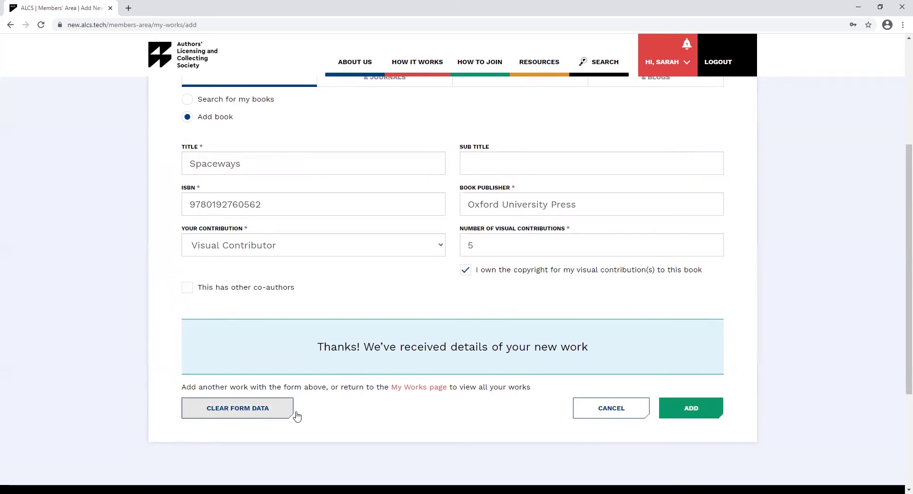
click(429, 388)
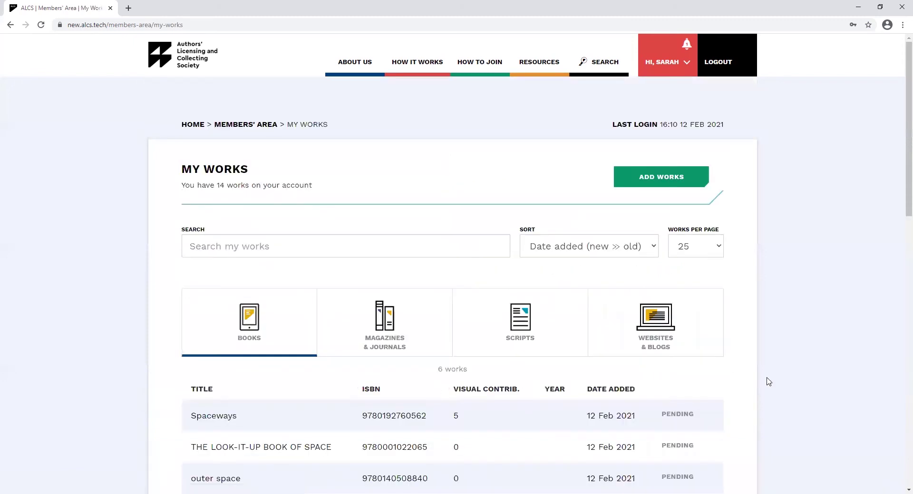
scroll(767, 380, down, 1)
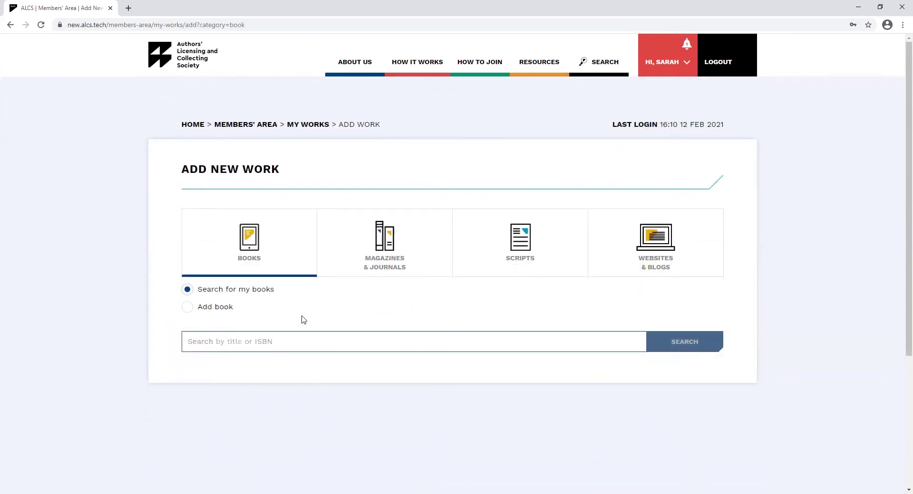
- Search the book catalogue for 'space' and browse the matching titles
click(307, 337)
text(space)
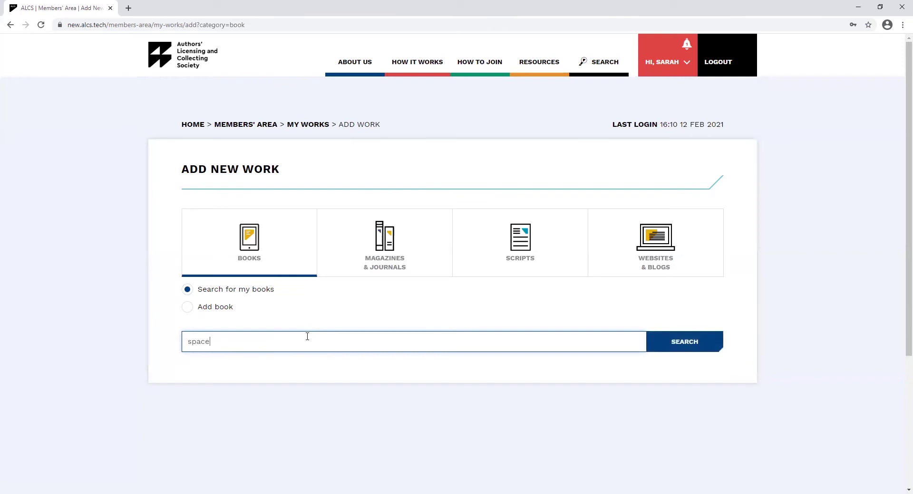
click(673, 347)
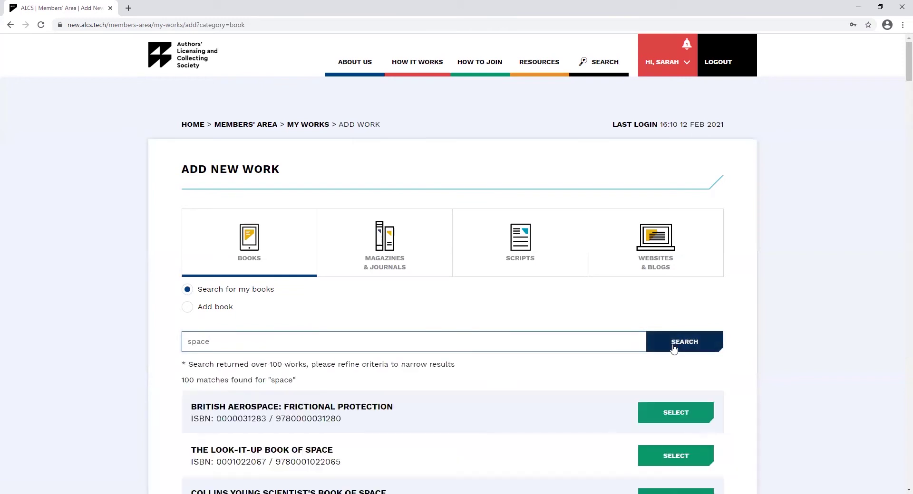
scroll(673, 348, down, 4)
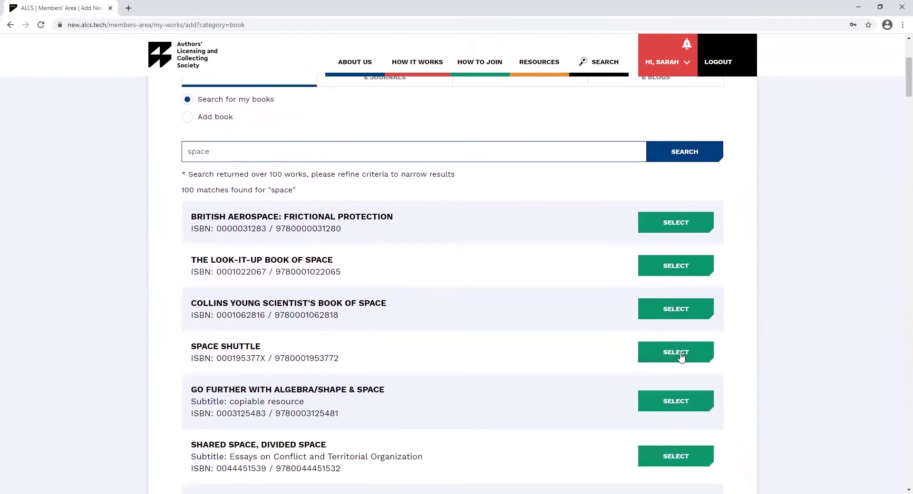
- Submit SPACE SHUTTLE as Visual Contributor with 7 visual contributions and copyright confirmed
click(680, 354)
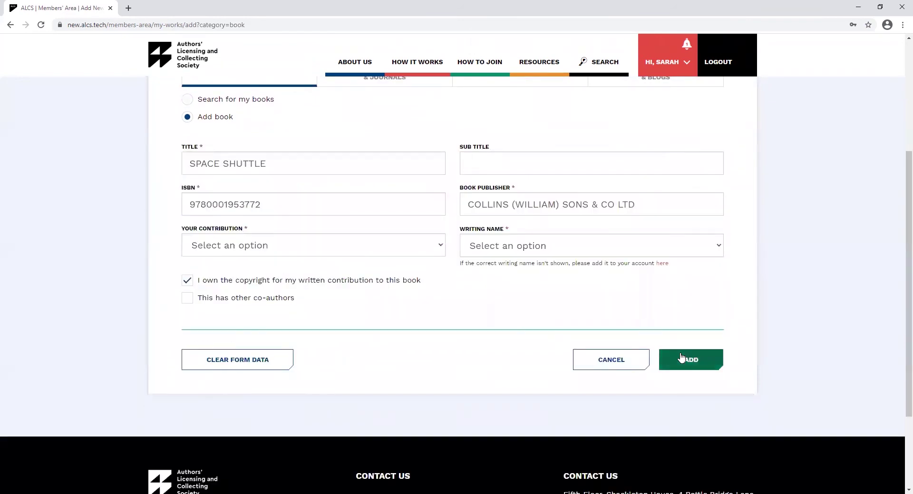
click(350, 247)
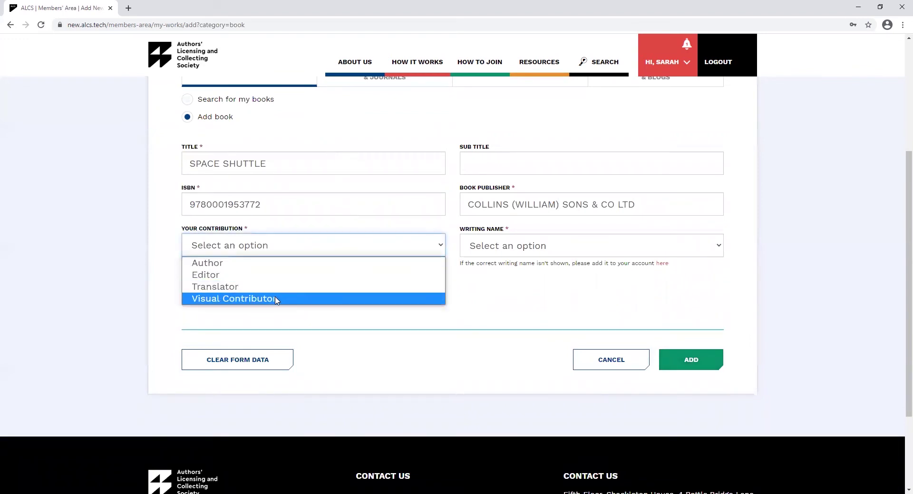
click(276, 299)
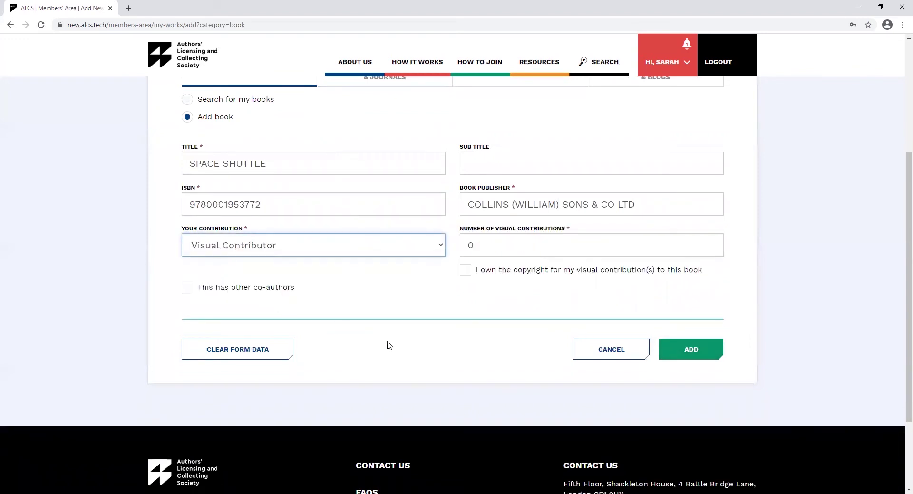
double_click(467, 240)
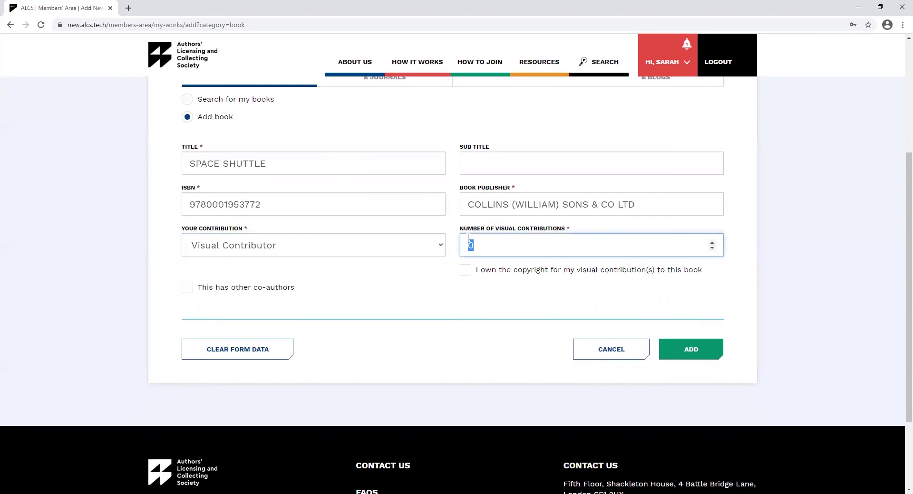
text(7)
click(468, 271)
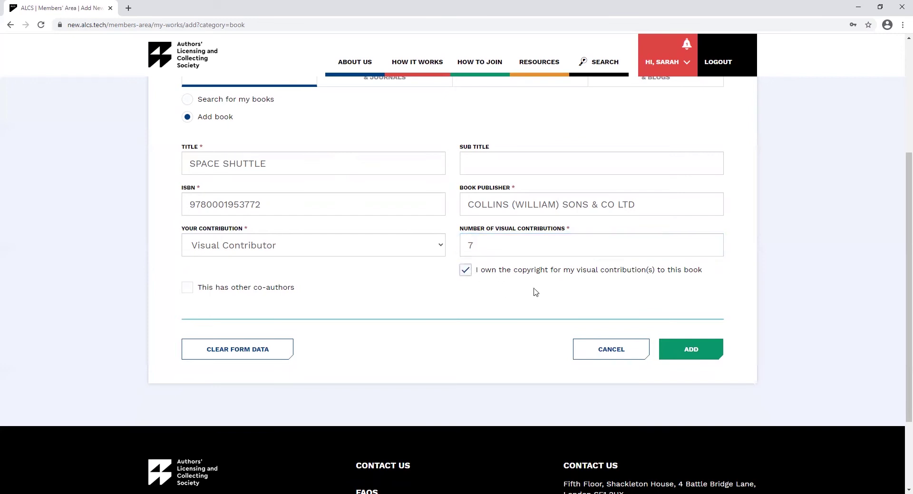
click(692, 352)
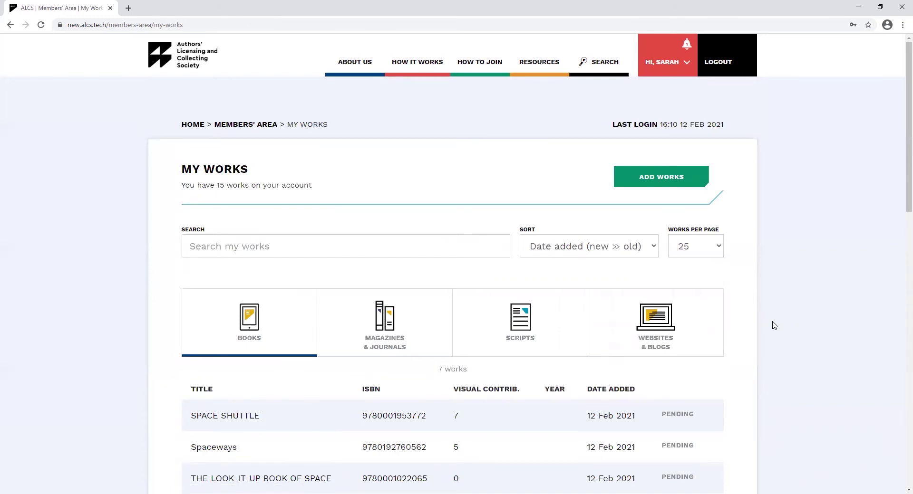
- Check SPACE SHUTTLE in the My Works Books table, then start adding another work
scroll(774, 326, down, 6)
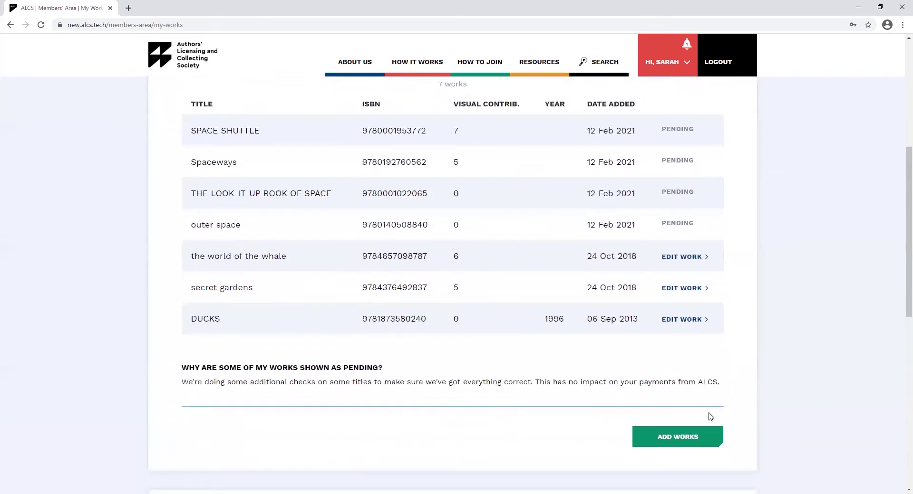
click(697, 435)
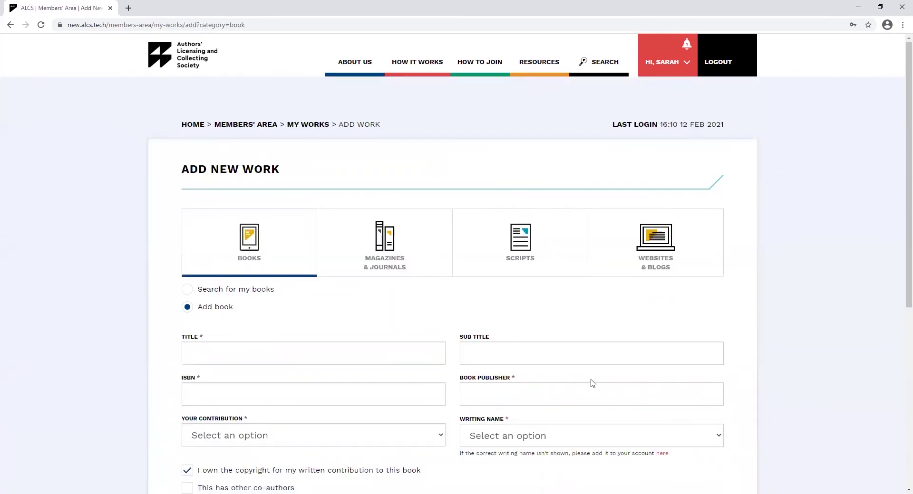
click(298, 358)
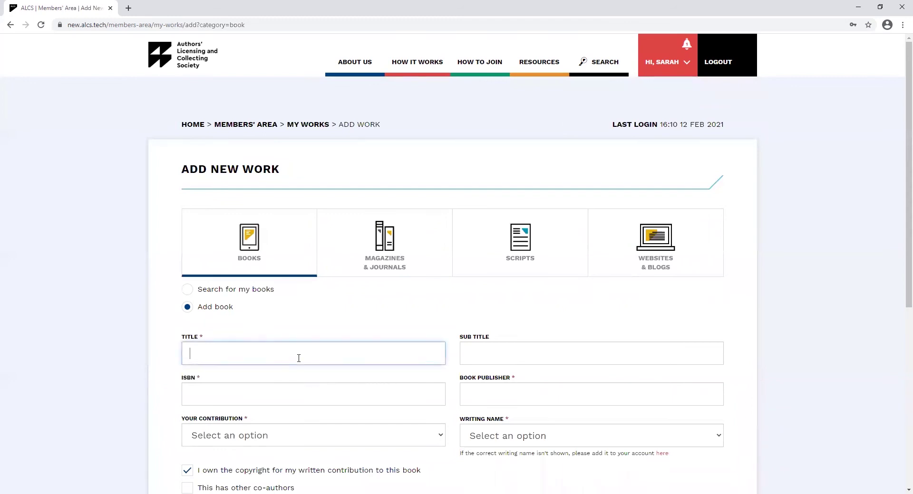
text(Space Talk)
scroll(298, 360, down, 2)
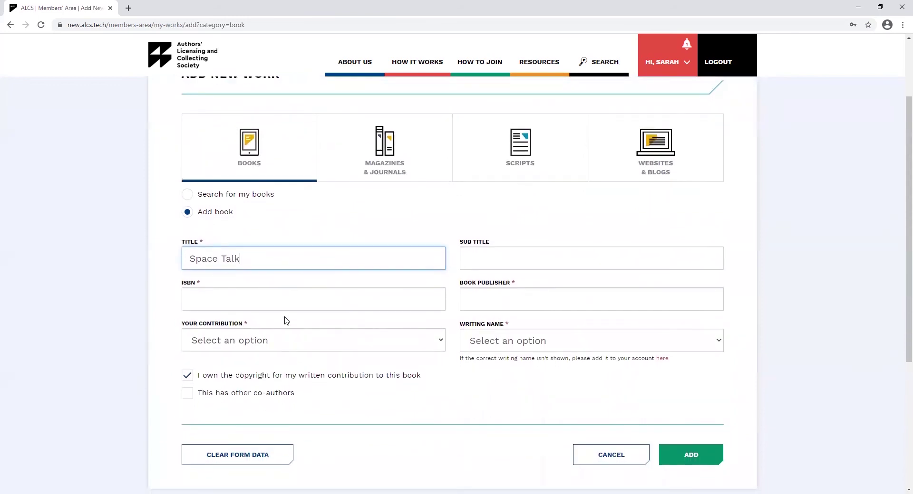
click(278, 301)
text(9780246)
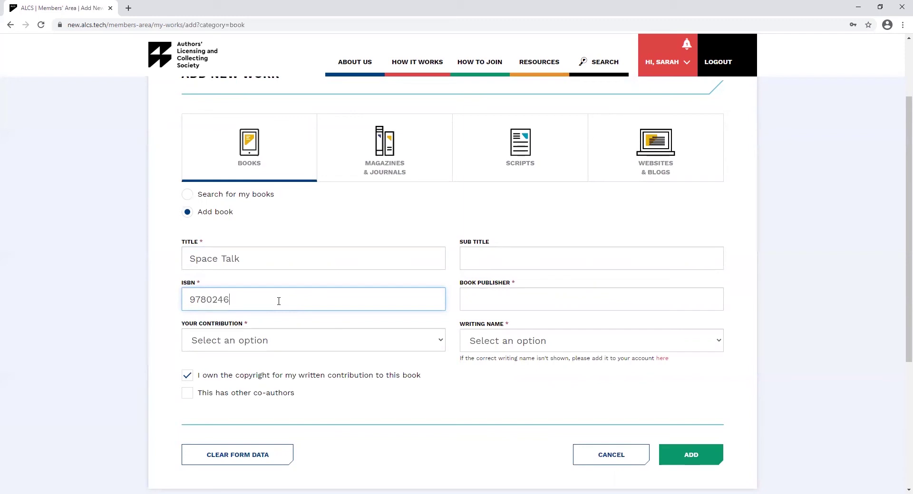
text(127129)
click(516, 295)
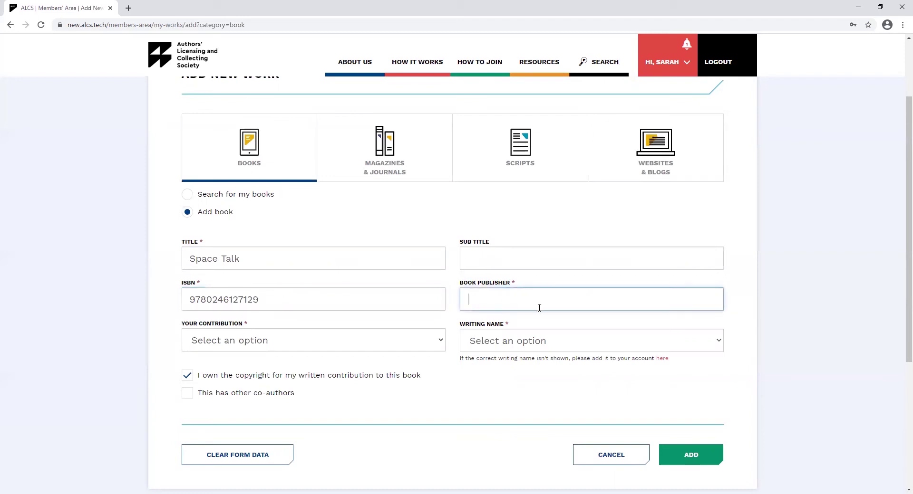
text(Grafton)
- Set Space Talk's contribution to Author with 6 visual contributions and confirm their copyright
click(364, 346)
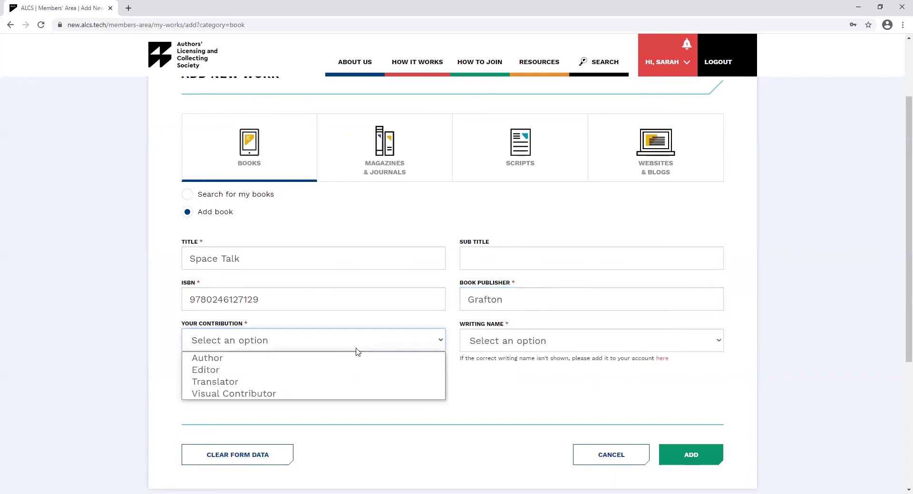
click(247, 359)
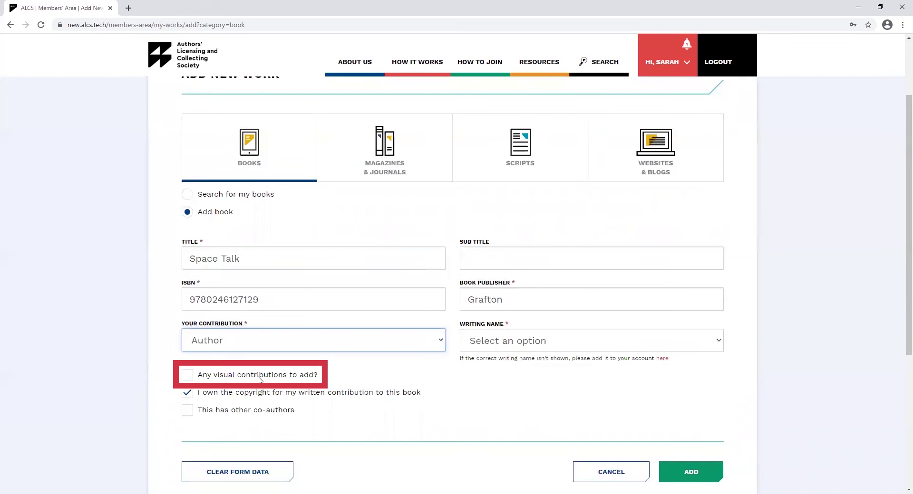
click(259, 379)
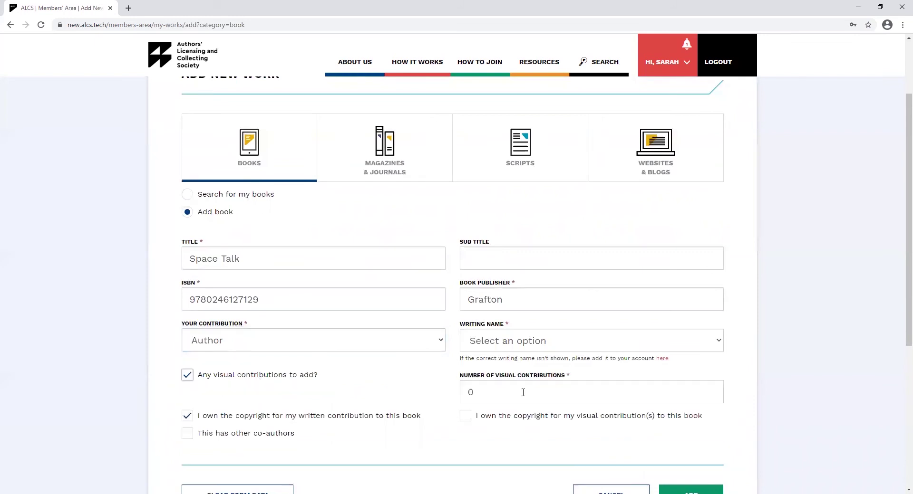
scroll(601, 402, down, 1)
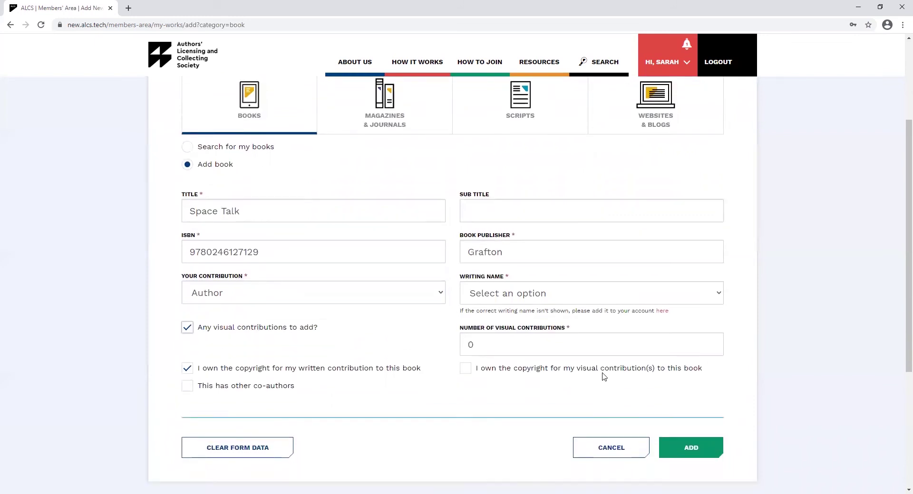
click(533, 347)
key(BackSpace)
text(6)
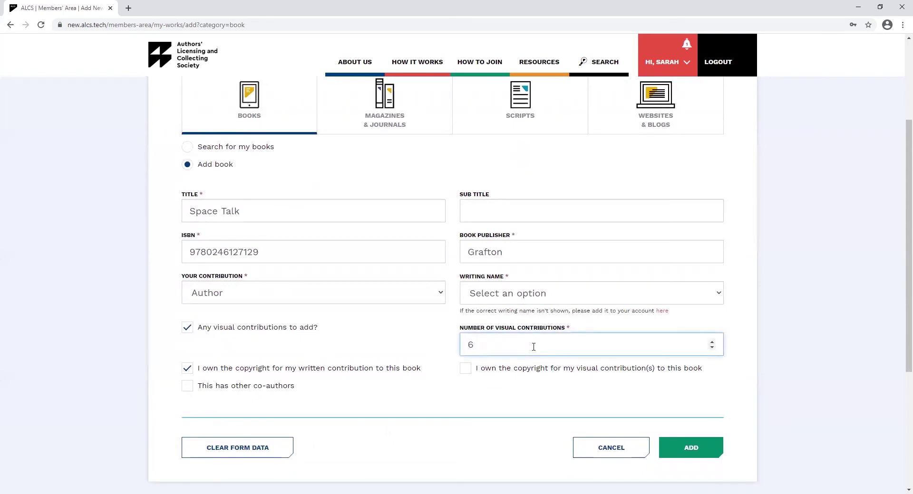
click(465, 369)
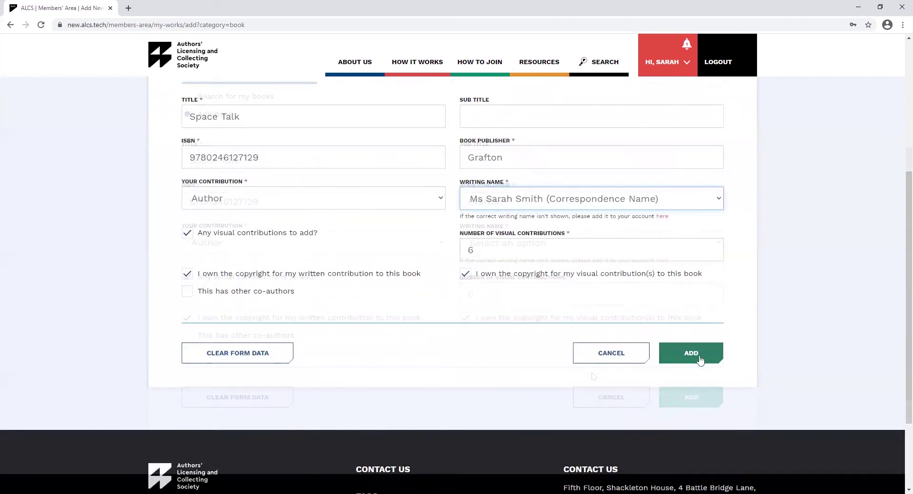
- Submit the Space Talk book and view the 3 Magazines & Journals written contributions
click(699, 359)
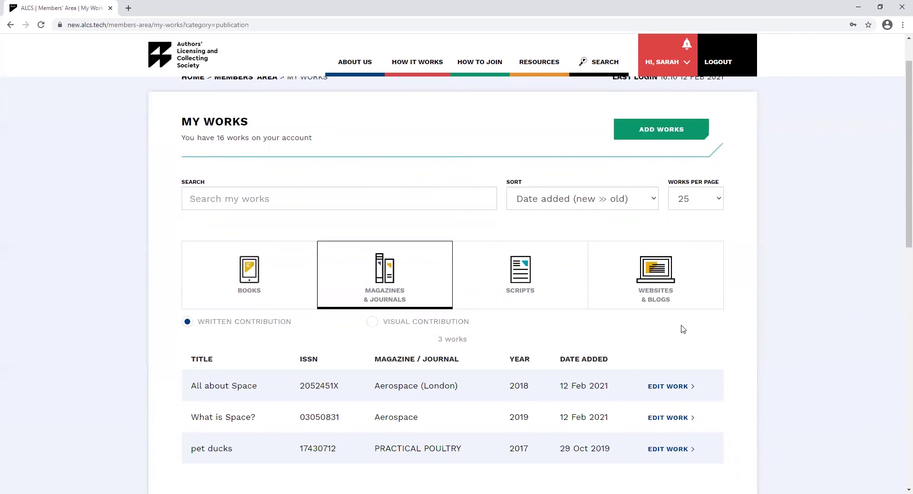
scroll(782, 321, down, 4)
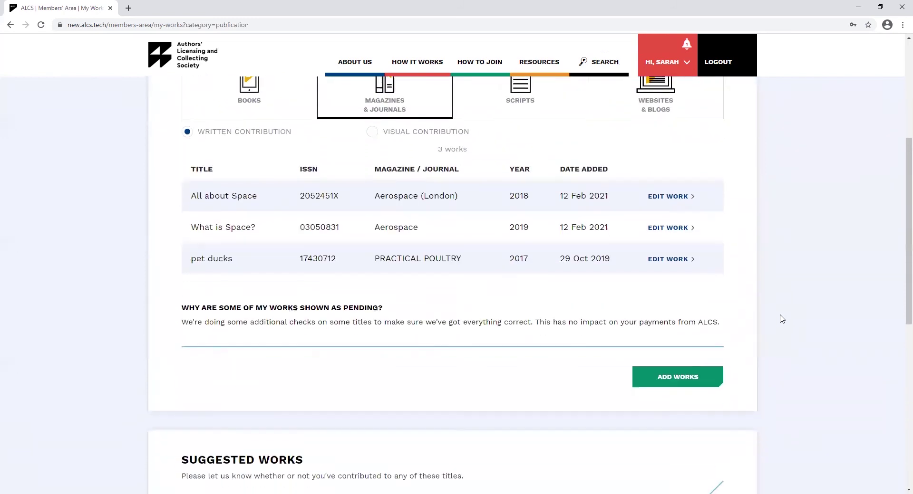
- Start a visual-contributions entry for the publication titled 'All about space'
click(689, 378)
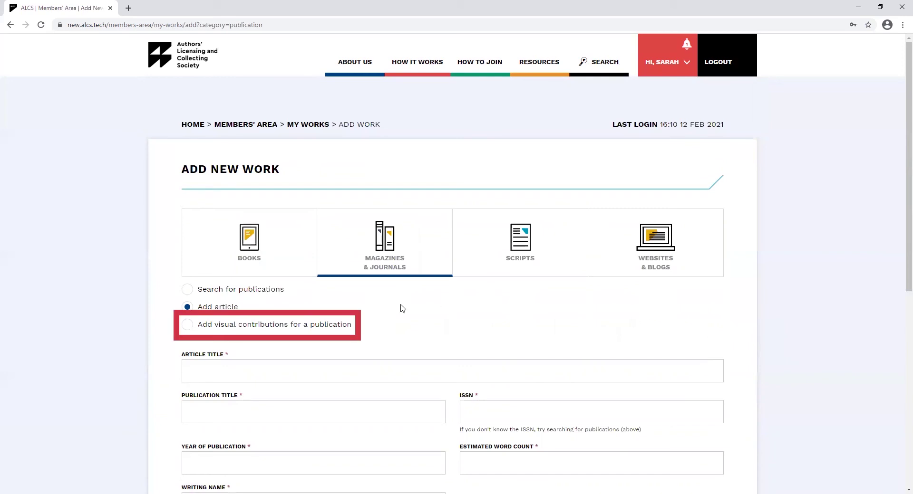
click(267, 330)
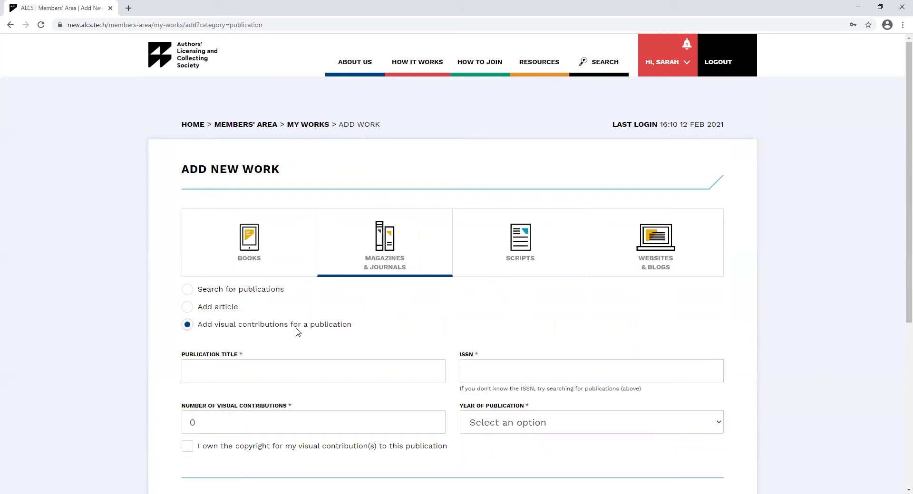
scroll(770, 389, down, 1)
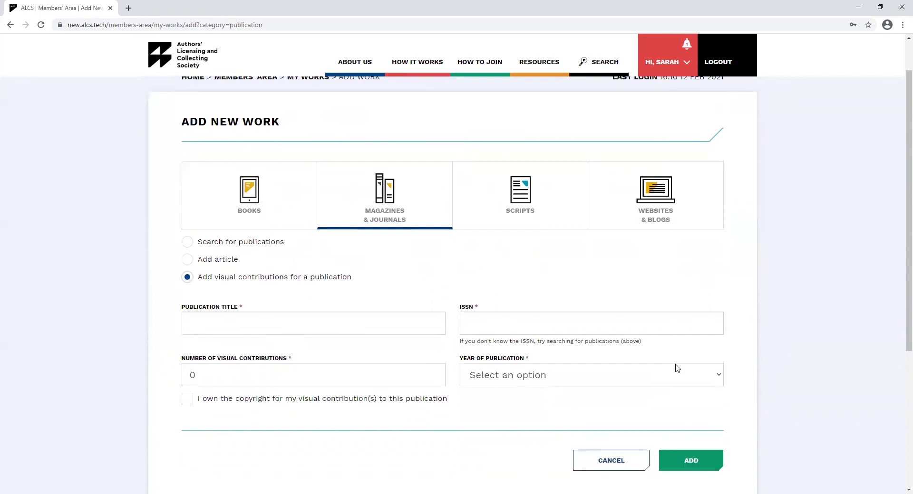
click(330, 313)
text(All about space)
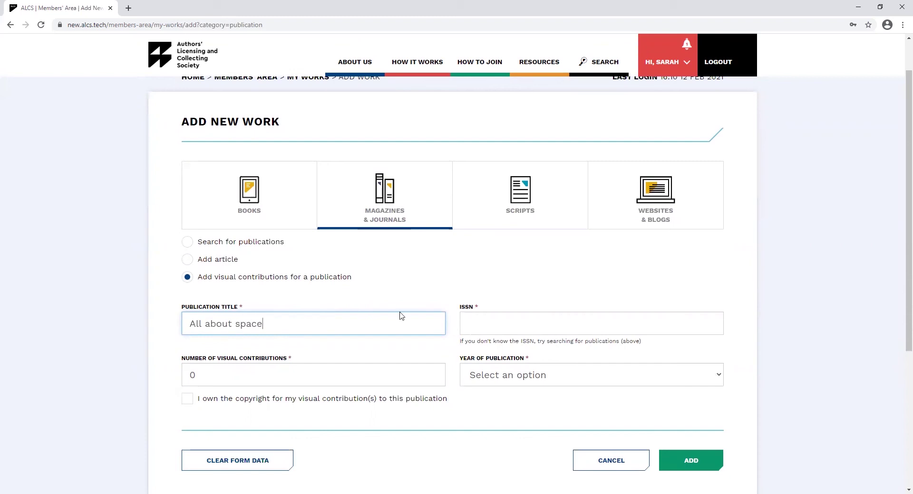
- Enter ISSN 20500548, 15 visual contributions and publication year Before 2017
click(541, 324)
text(20500548)
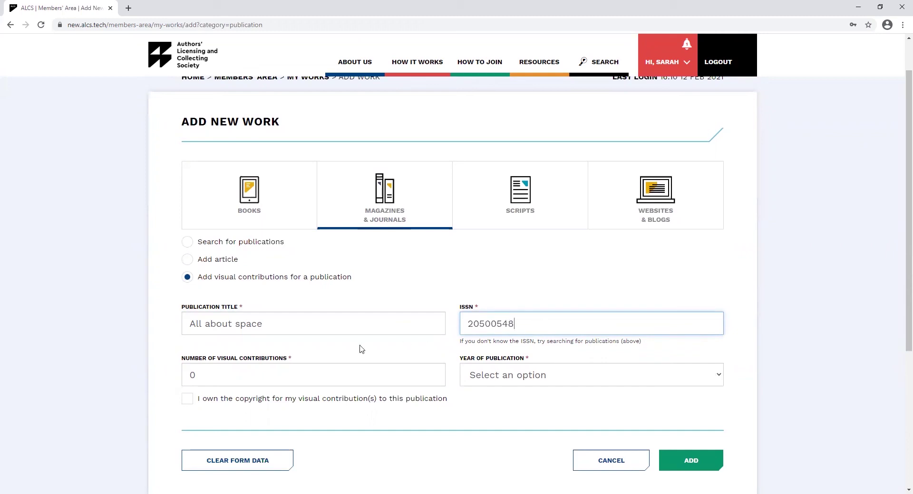
click(224, 374)
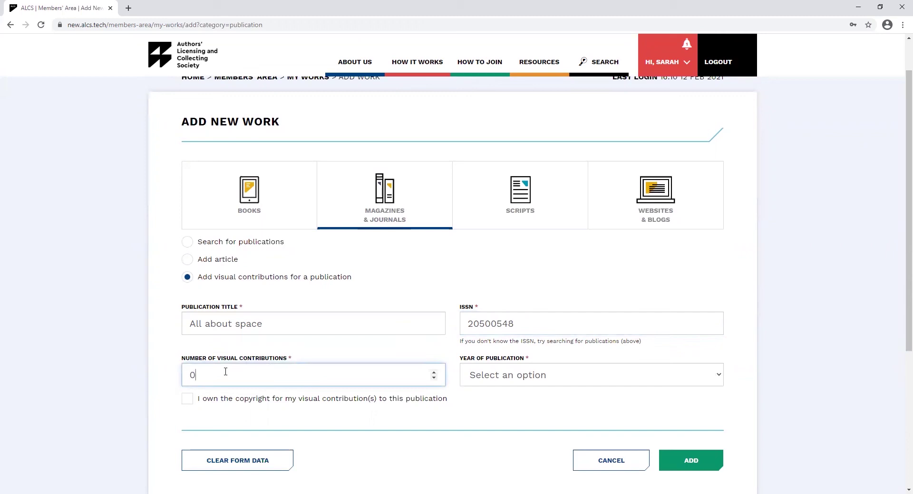
key(BackSpace)
text(15)
click(570, 381)
click(511, 395)
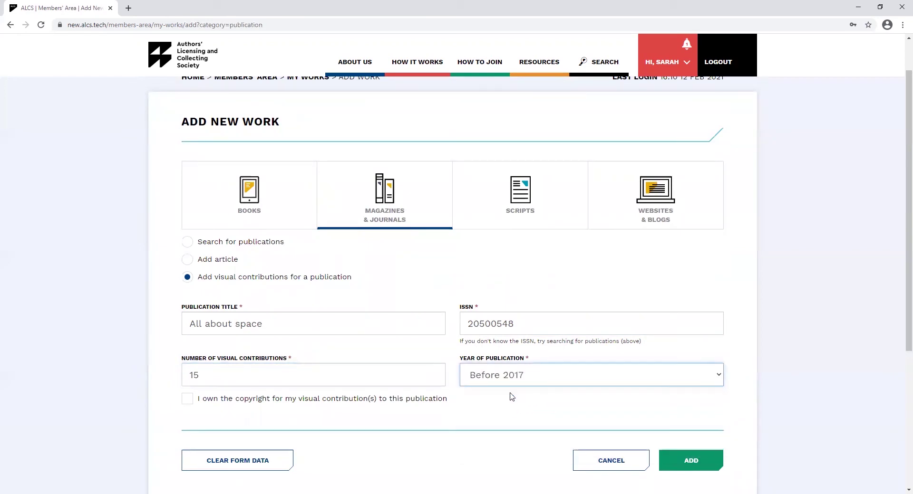
- Confirm copyright, add the All about space visual contributions, then choose Search for publications
click(757, 399)
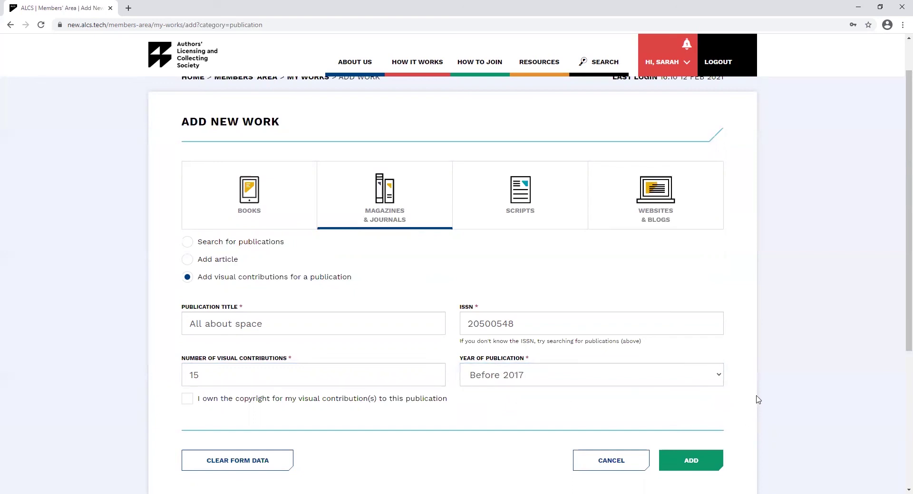
scroll(758, 399, down, 1)
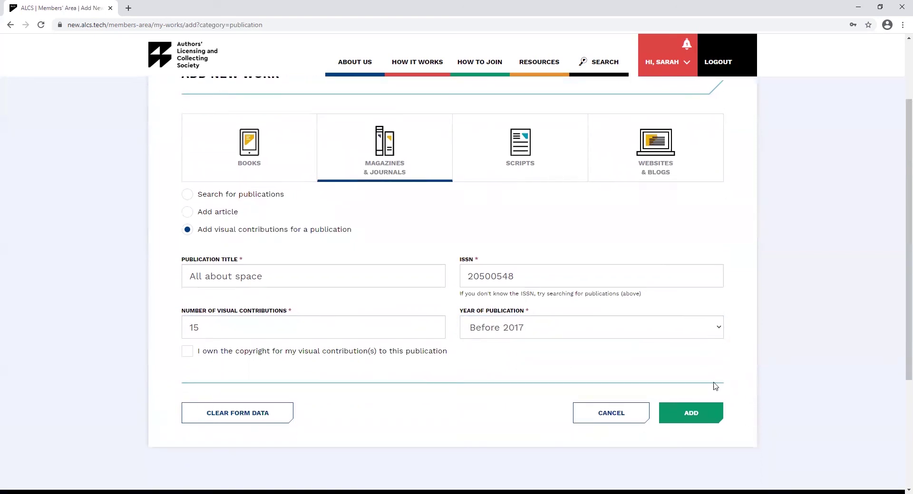
click(272, 357)
click(688, 414)
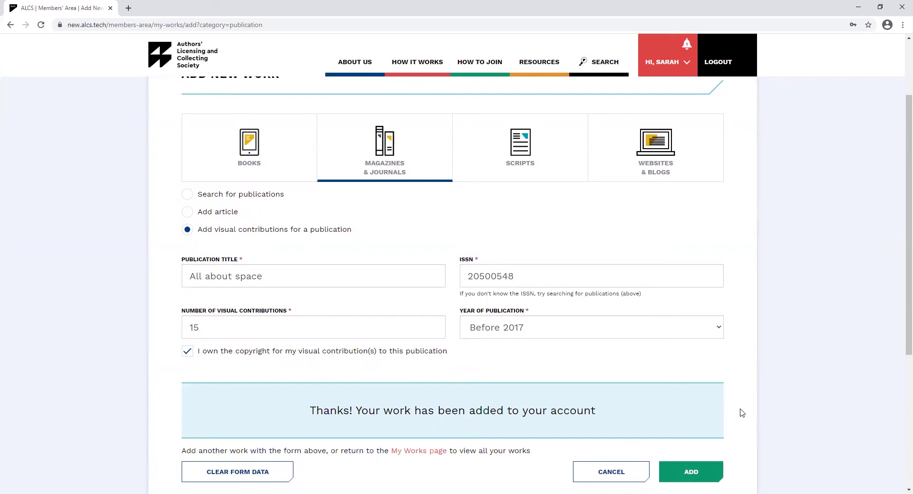
click(233, 197)
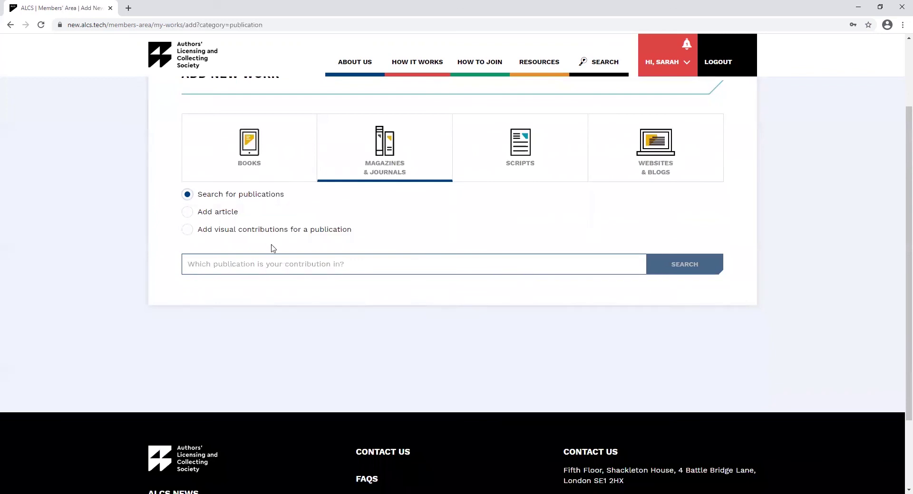
- Search publications for 'space', returning 32 matches starting with AEROSPACE
click(269, 262)
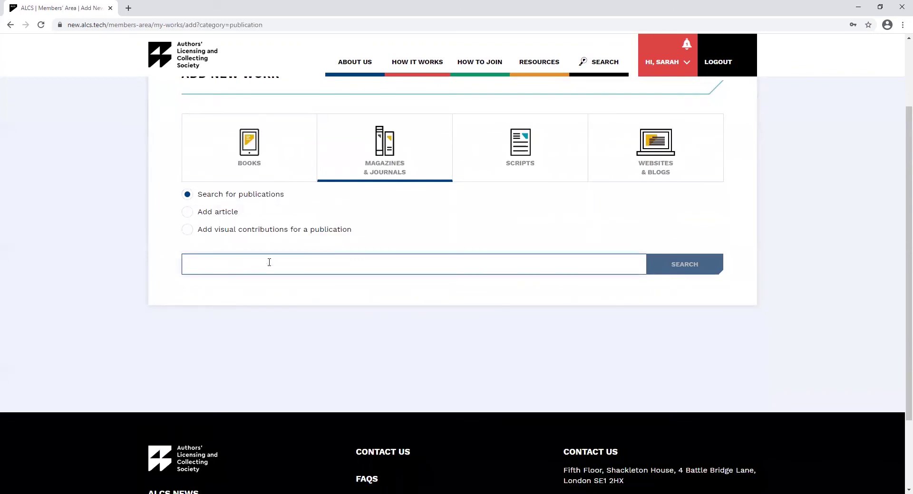
text(space)
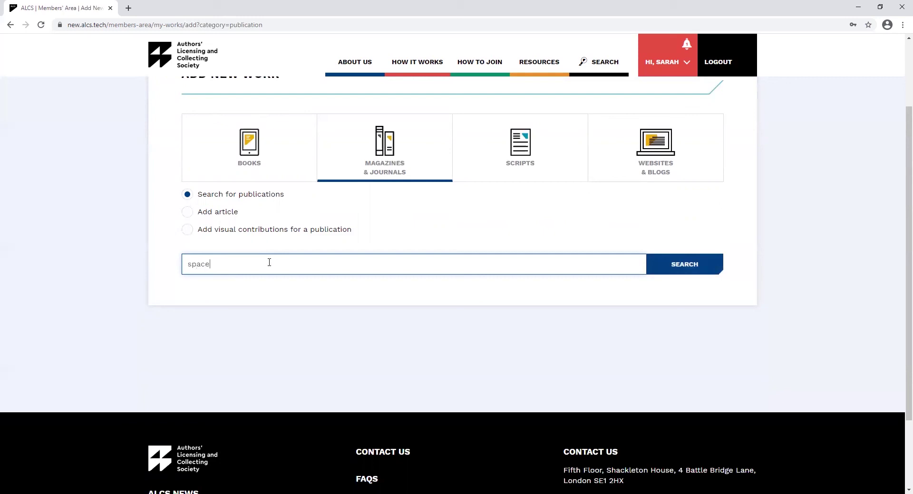
click(686, 264)
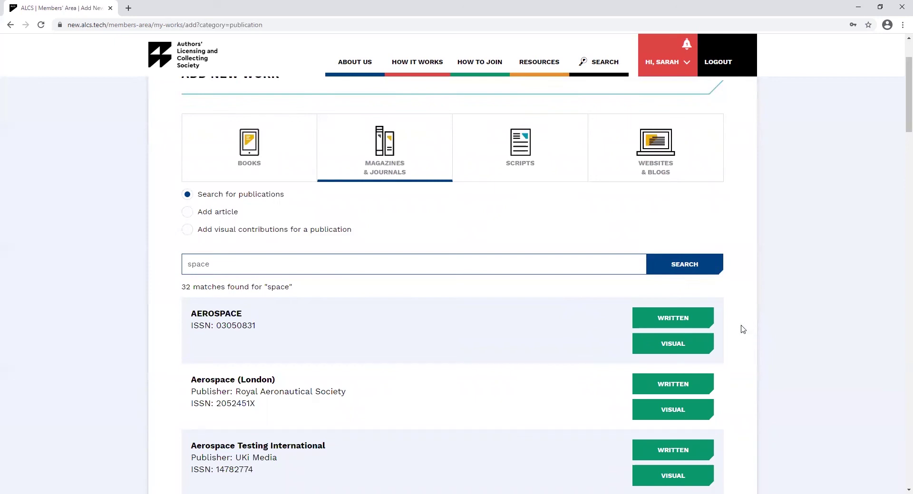
- Add visual contributions for AEROSPACE with copyright ticked and 7 contributions
click(701, 352)
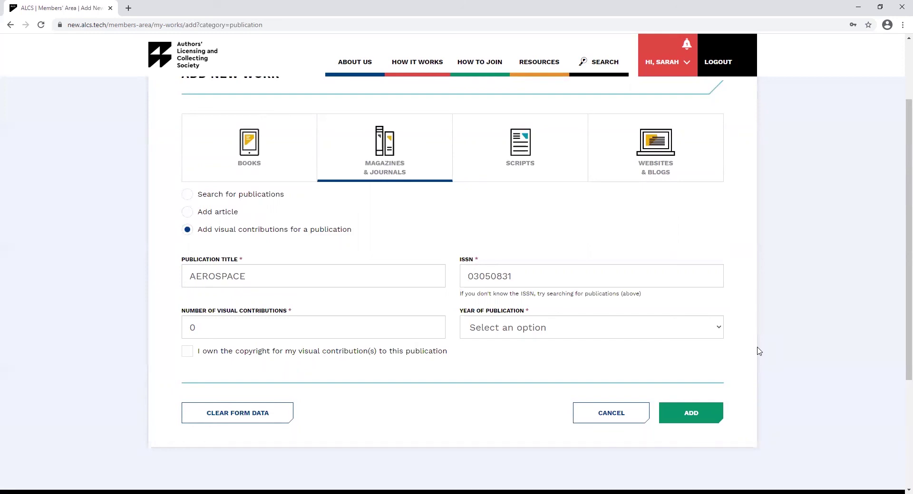
click(306, 352)
click(246, 329)
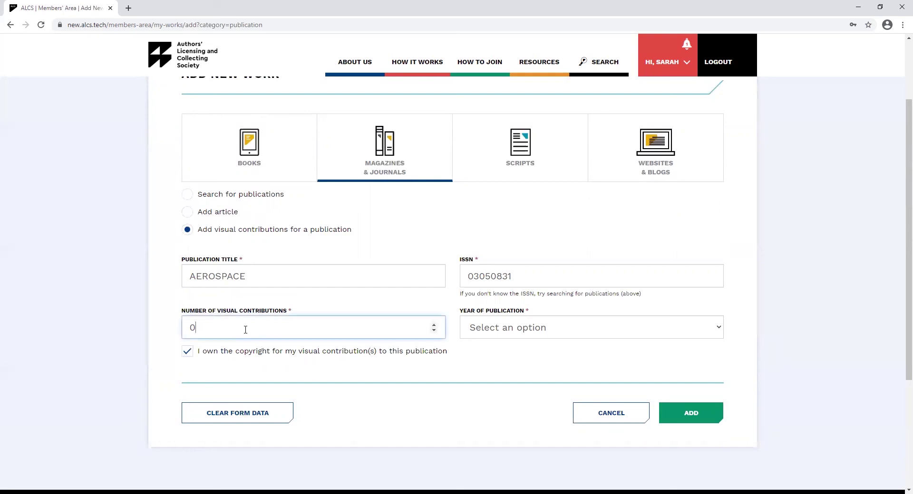
key(BackSpace)
text(7)
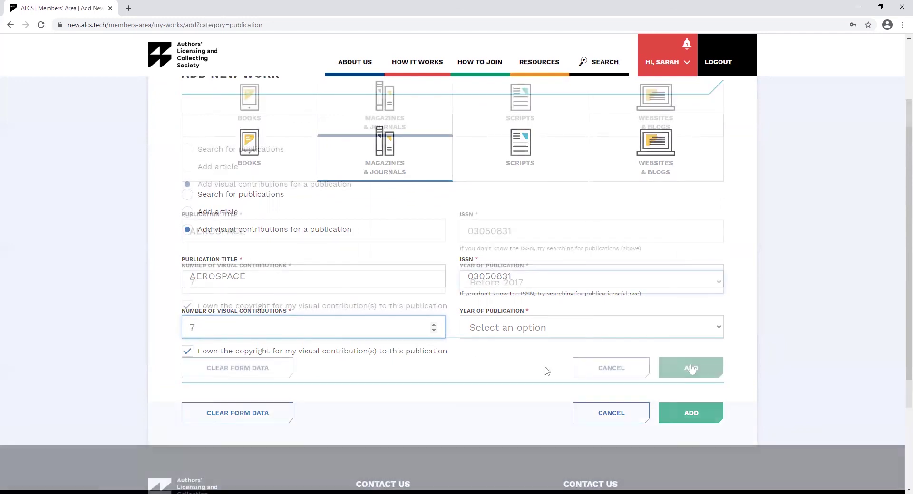